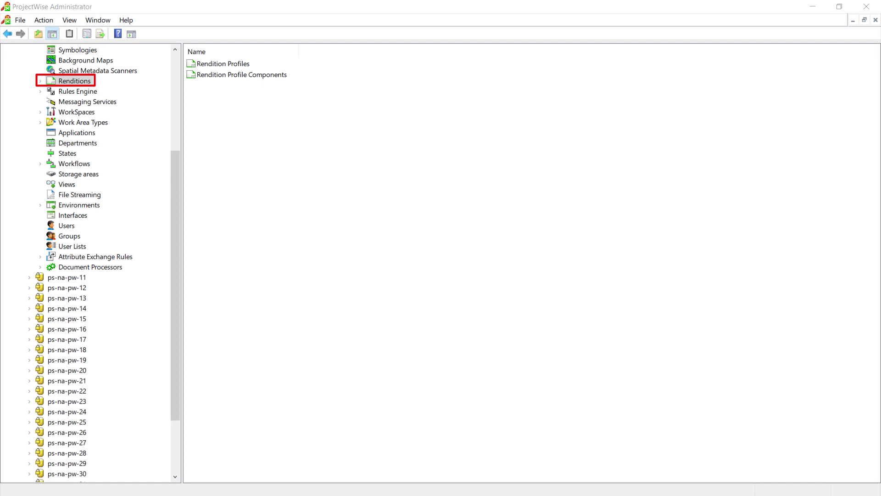
# Start a new Rendition Profile from the Renditions > Rendition Profiles node.
pyautogui.click(40, 82)
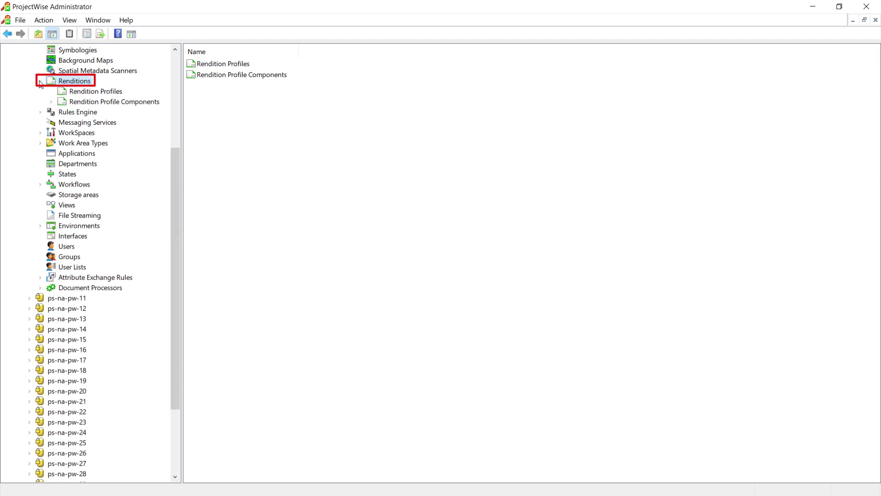
pyautogui.click(103, 93)
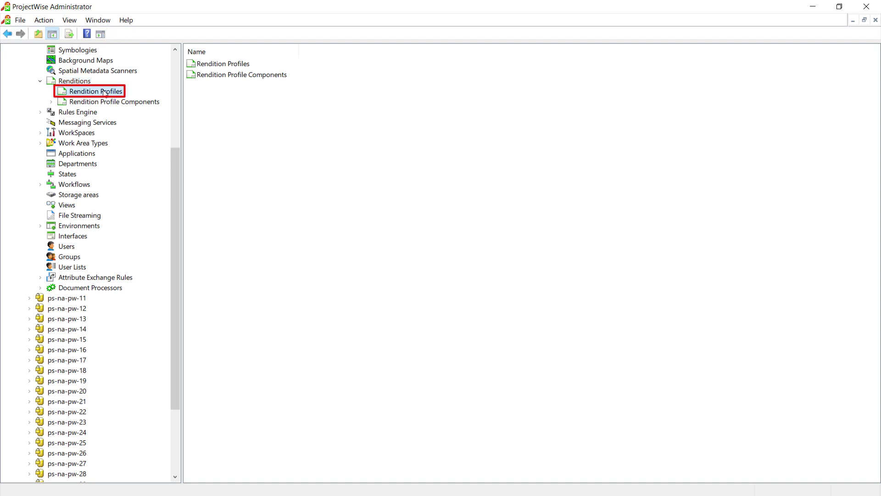
pyautogui.rightClick(113, 94)
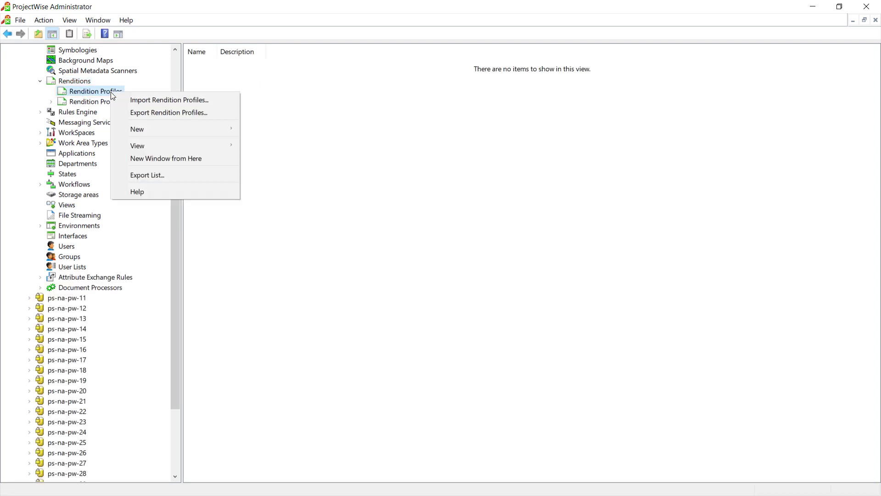
pyautogui.moveTo(160, 133)
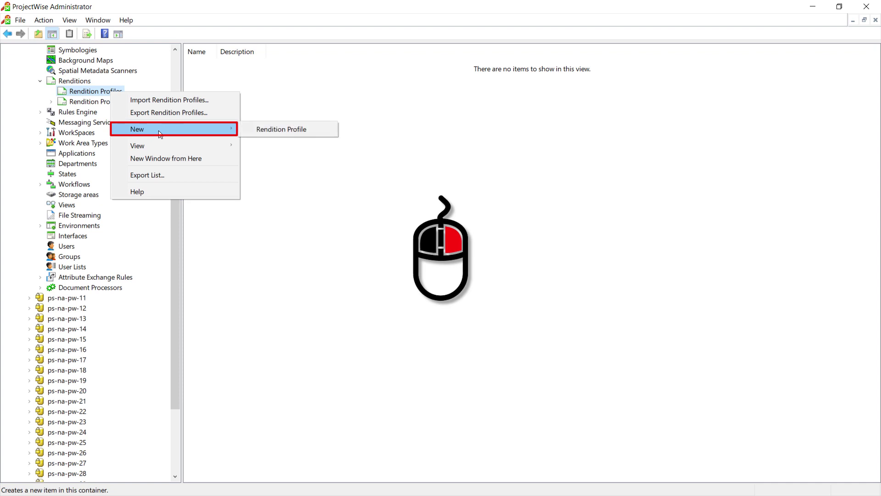
pyautogui.click(289, 130)
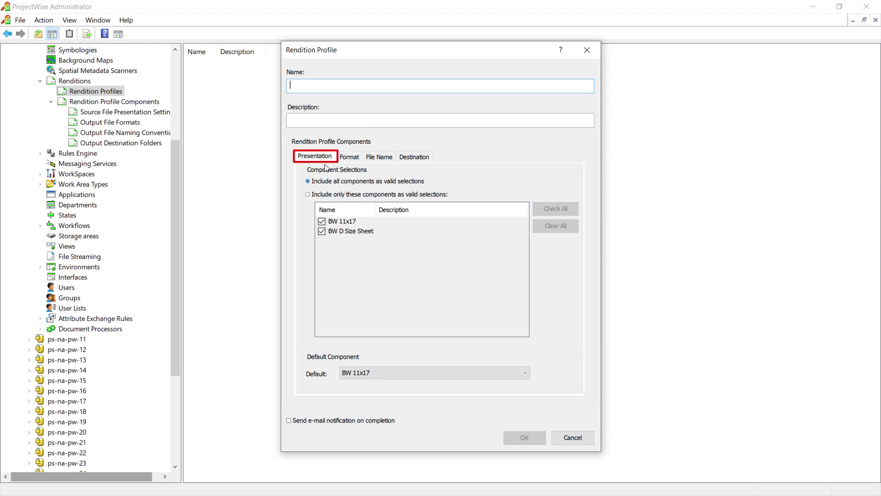
# Review the default Format, File Name and Destination components of the new profile.
pyautogui.click(356, 158)
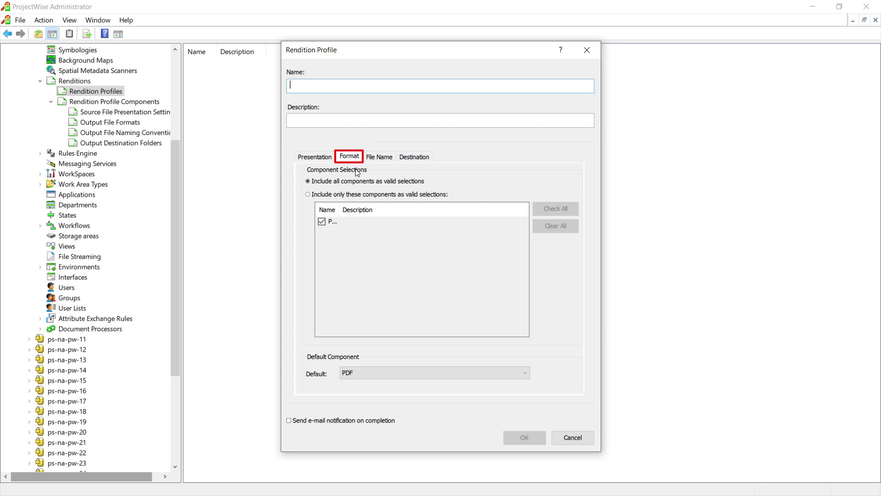
pyautogui.click(384, 159)
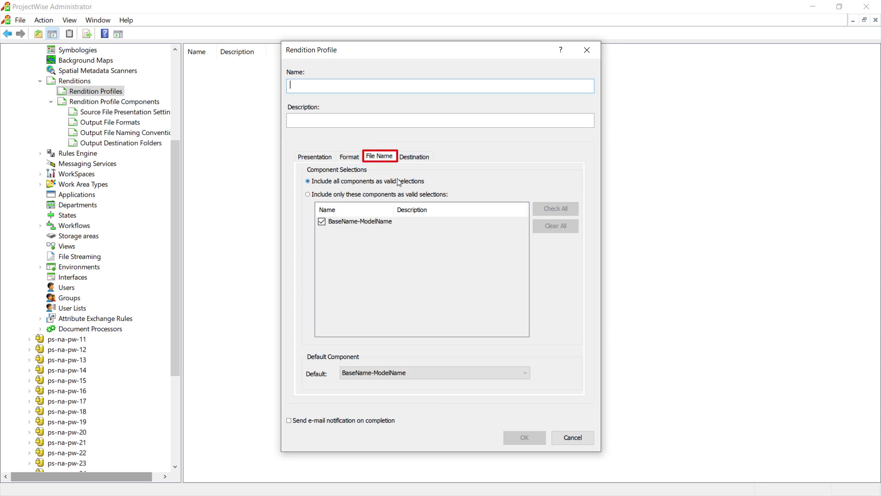
pyautogui.click(413, 157)
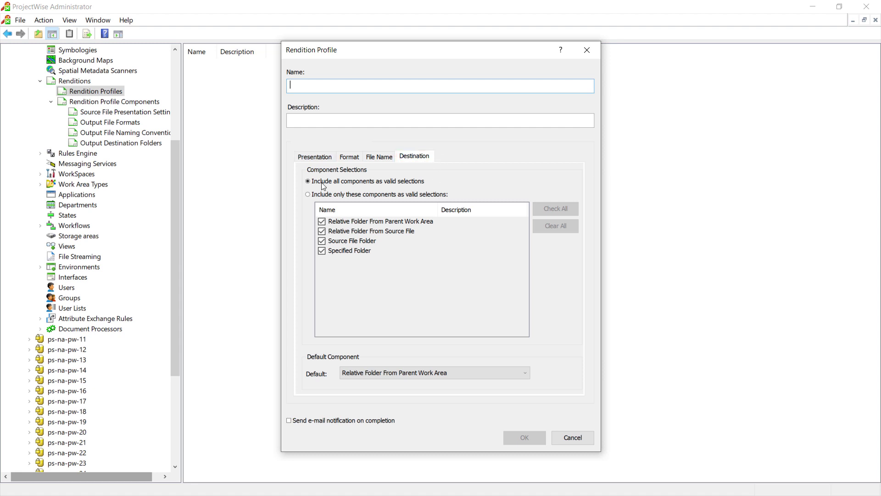
# Include only the BW 11x17 presentation, excluding BW D Size Sheet, with BW 11x17 as default.
pyautogui.click(310, 157)
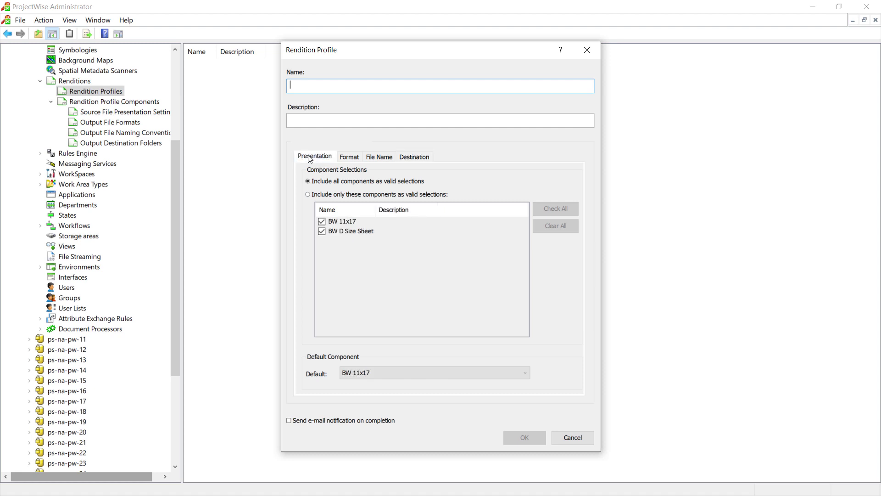
pyautogui.click(308, 194)
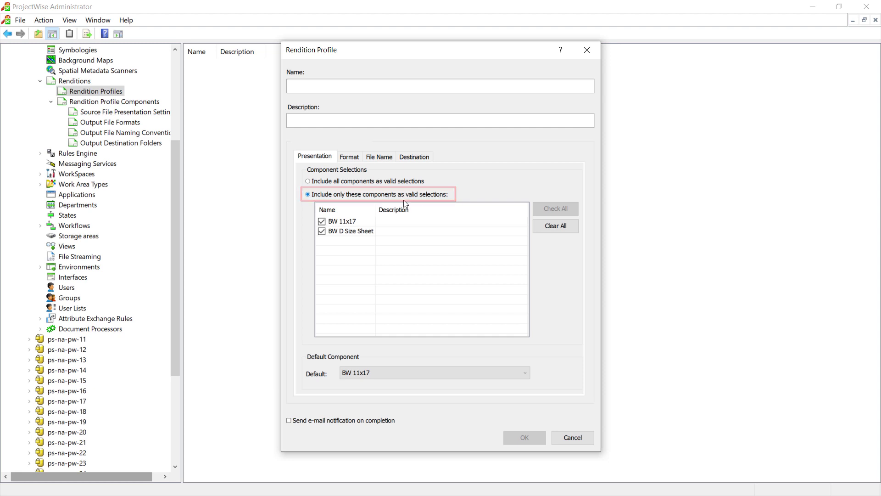
pyautogui.click(321, 230)
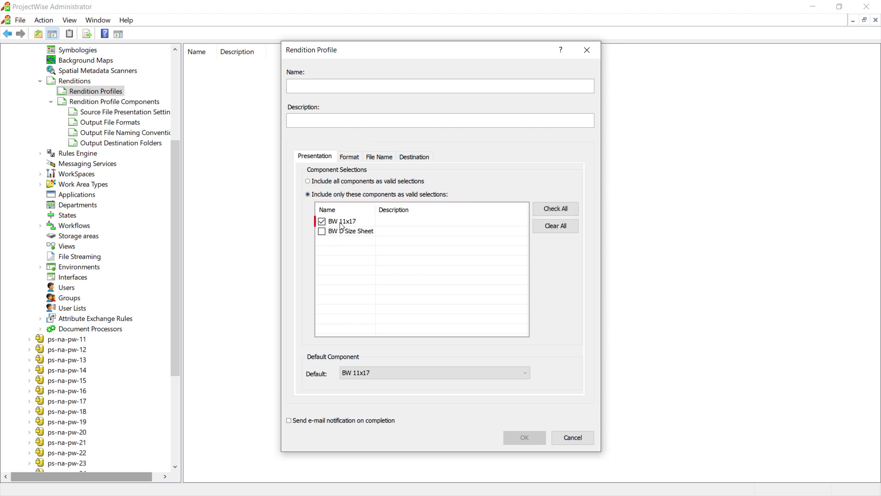
pyautogui.click(341, 223)
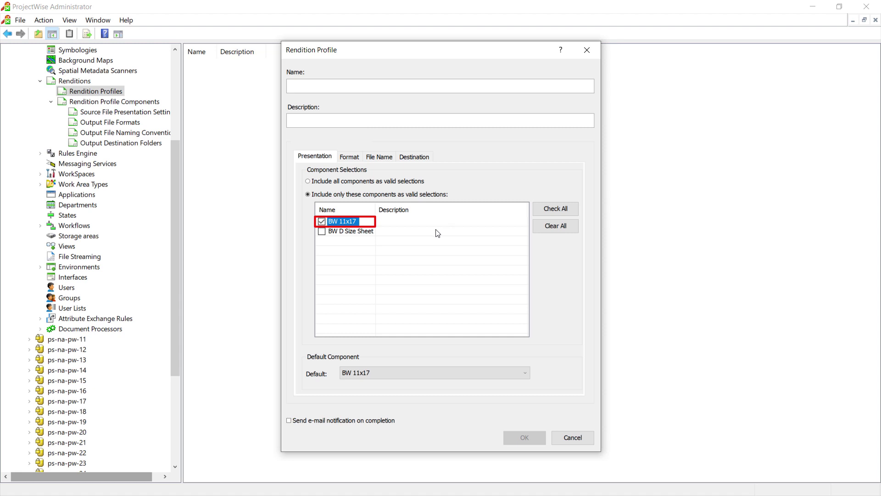
pyautogui.click(321, 231)
pyautogui.click(525, 376)
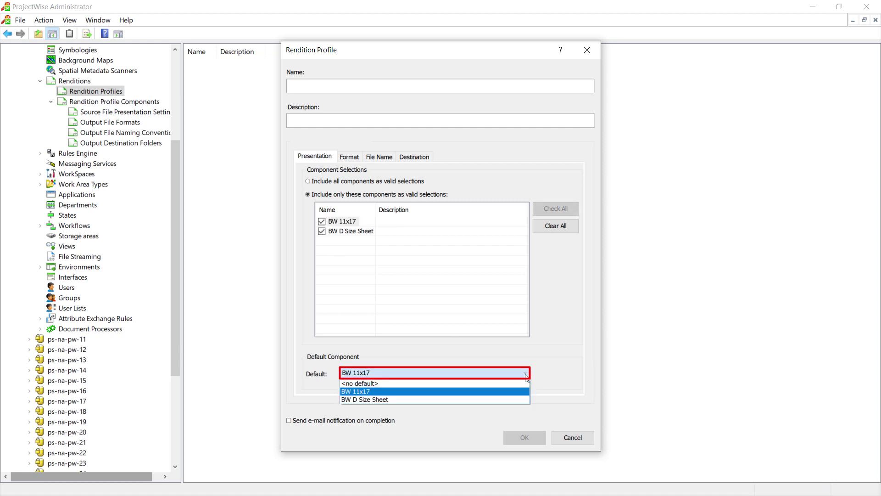
pyautogui.click(385, 399)
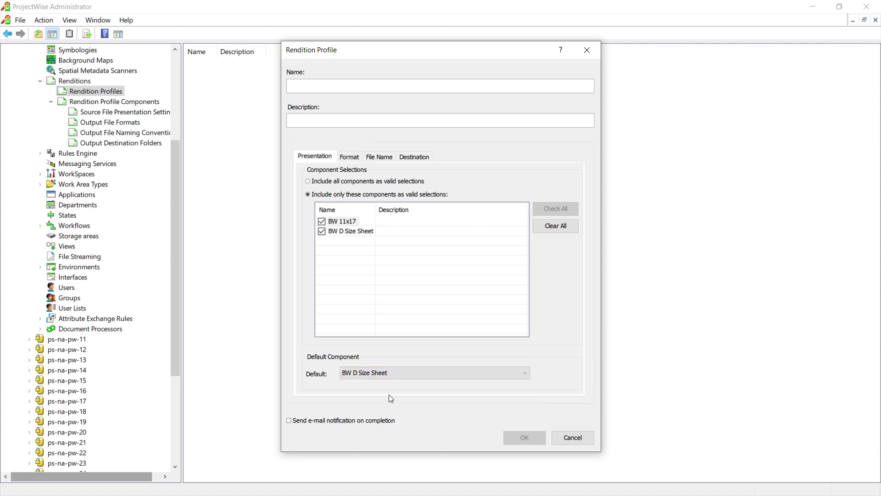
pyautogui.click(416, 373)
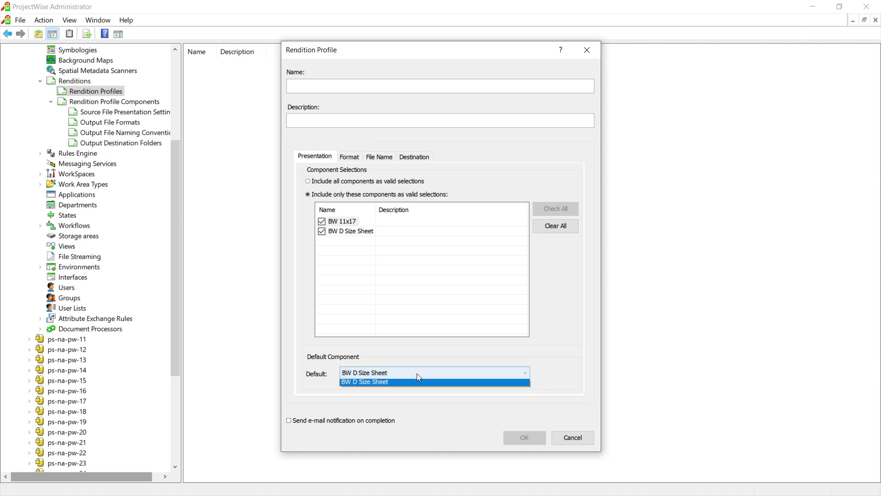
pyautogui.click(369, 390)
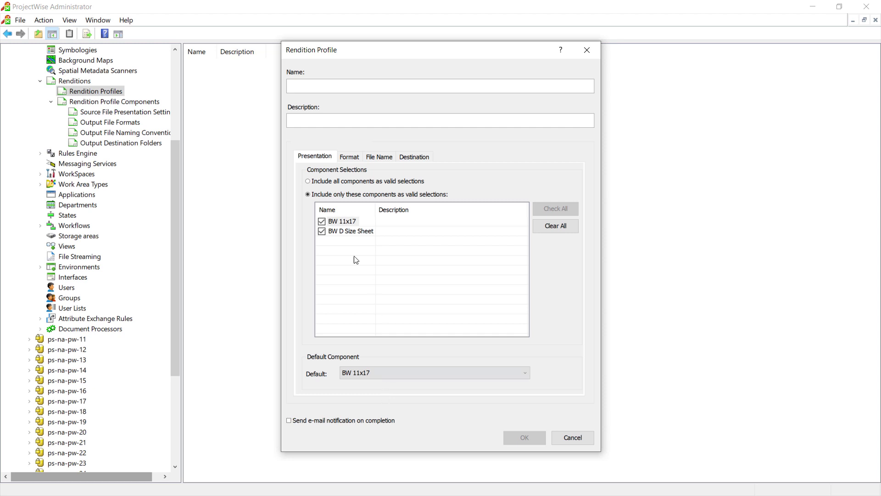
pyautogui.click(321, 231)
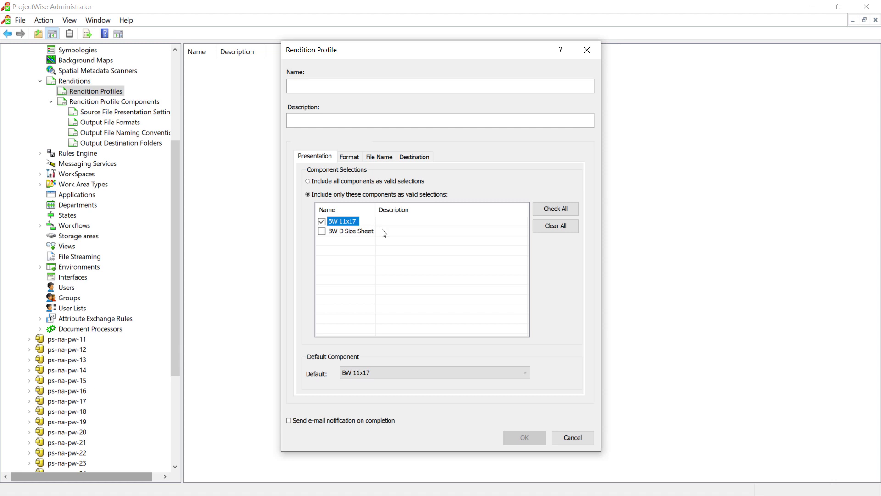
# Include only the PDF format component and widen the Name column to read it.
pyautogui.click(349, 157)
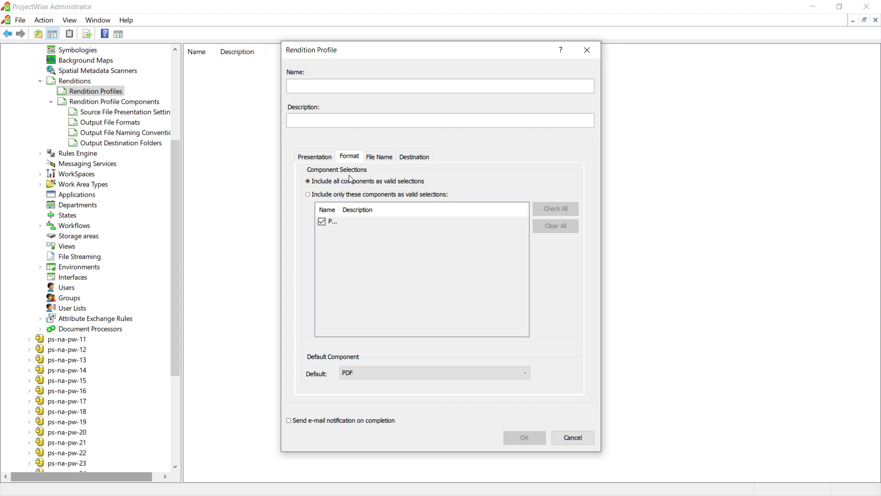
pyautogui.click(319, 196)
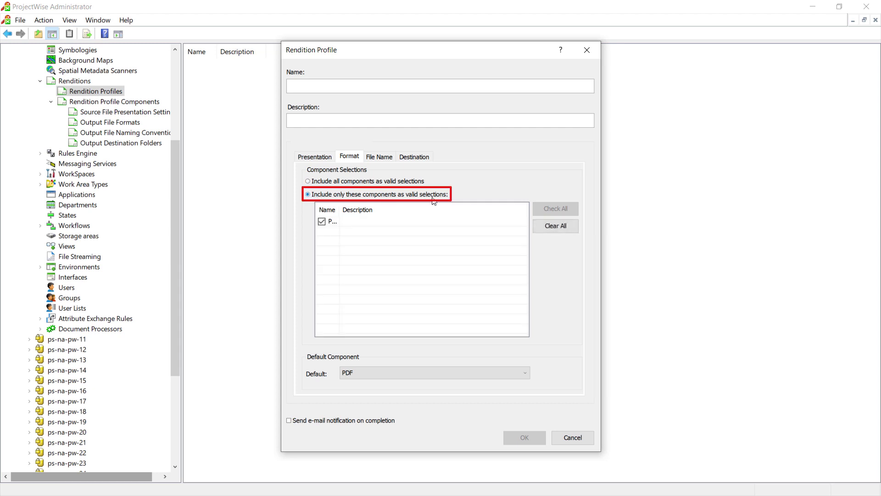
pyautogui.moveTo(339, 209); pyautogui.dragTo(368, 209)
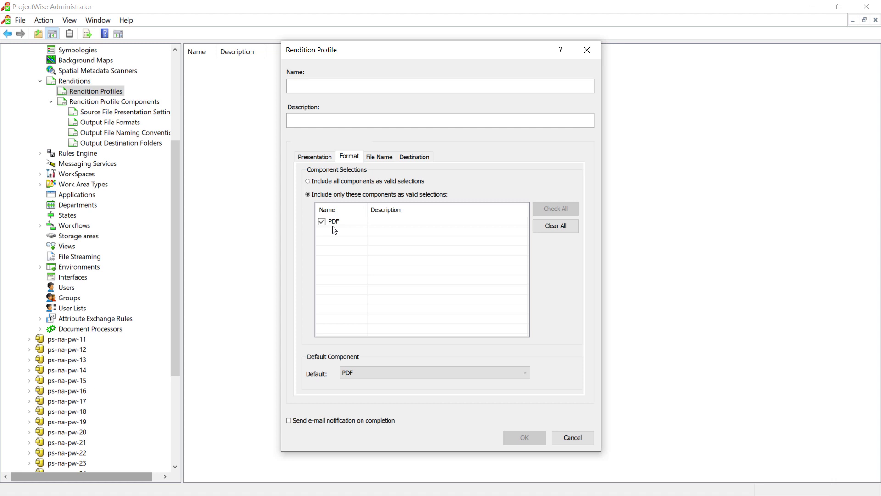
# Include only BaseName-ModelName as the file naming component, excluding BaseName.
pyautogui.click(382, 158)
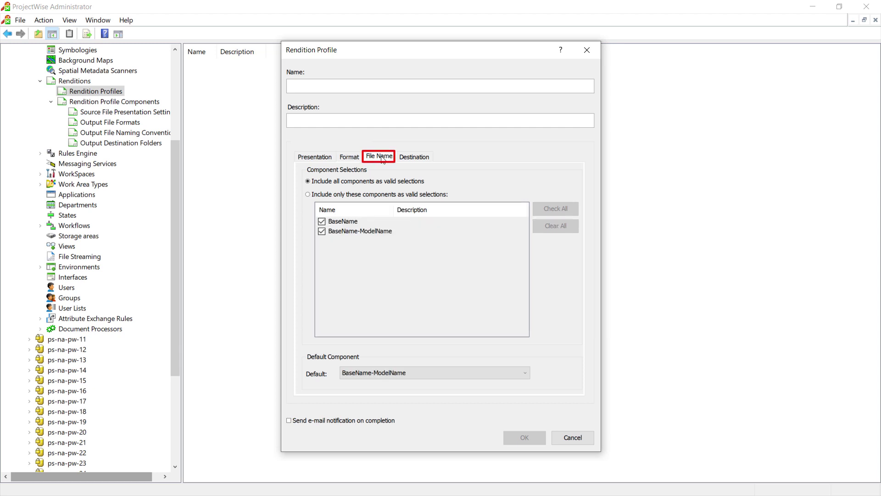
pyautogui.click(332, 196)
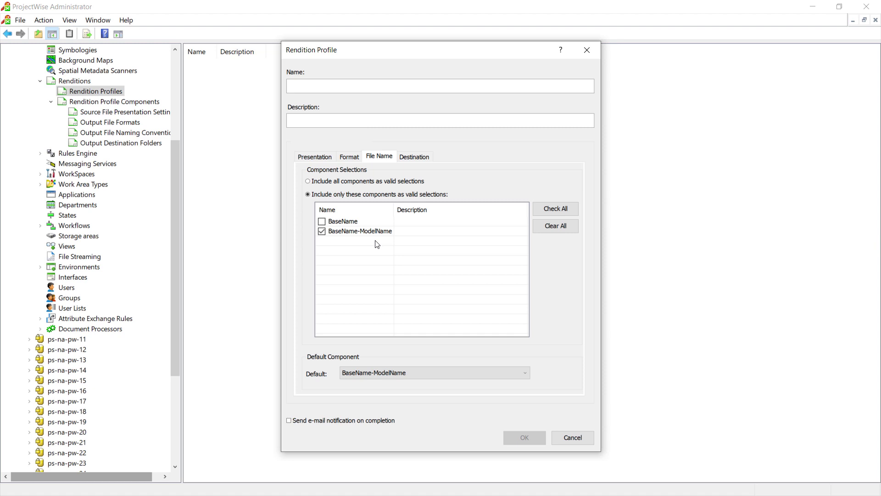
# Include only Relative Folder From Source File, excluding Parent Work Area, Source File and Specified folders.
pyautogui.click(414, 158)
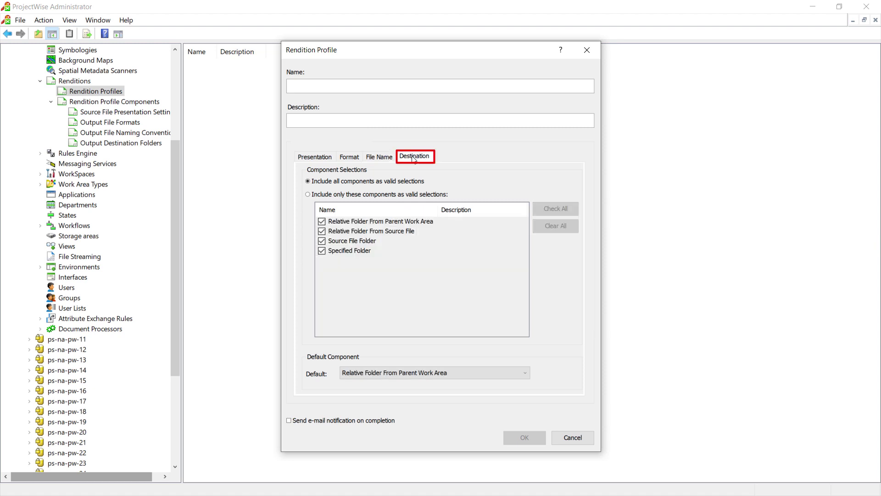
pyautogui.click(321, 196)
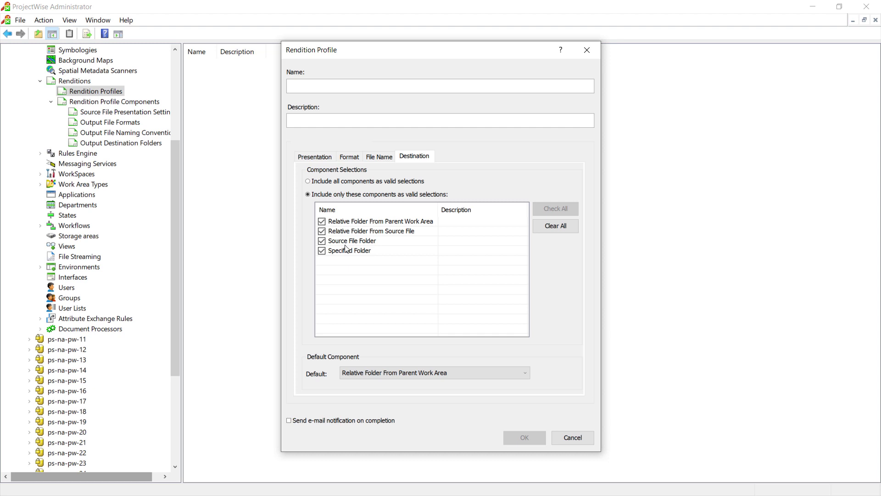
pyautogui.click(322, 221)
pyautogui.click(322, 241)
pyautogui.click(322, 251)
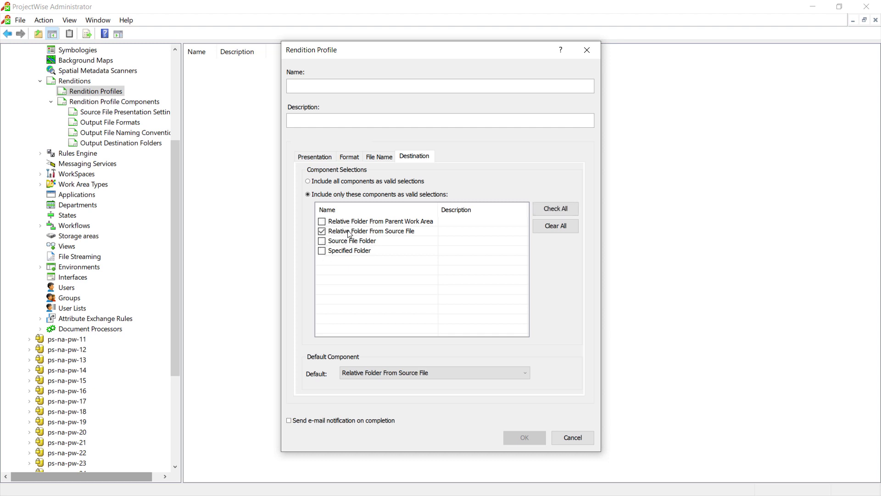
pyautogui.click(395, 234)
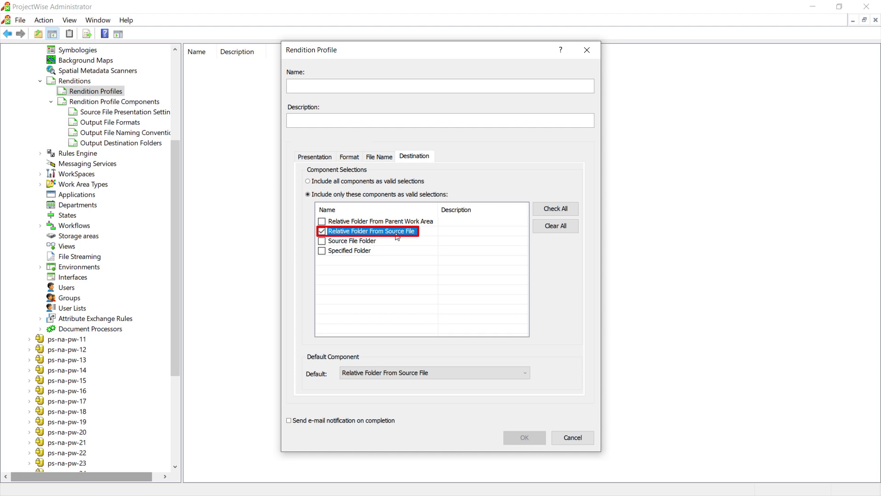
pyautogui.click(668, 341)
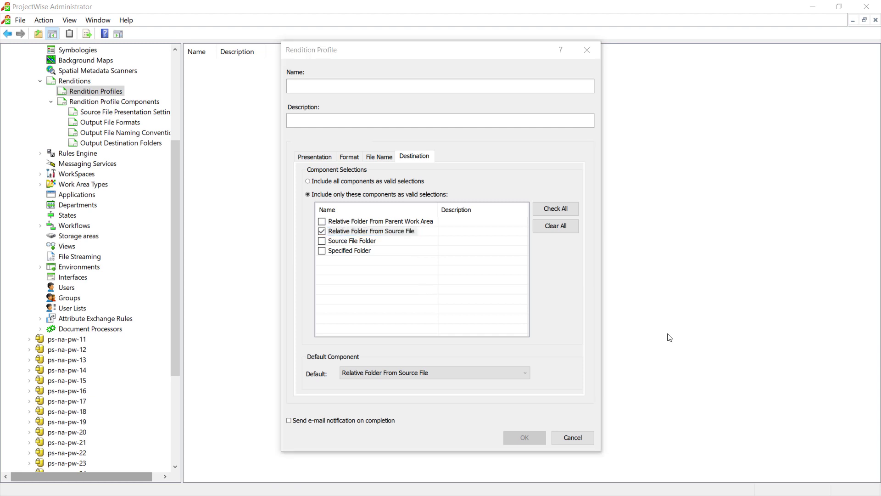
pyautogui.click(317, 158)
pyautogui.click(351, 158)
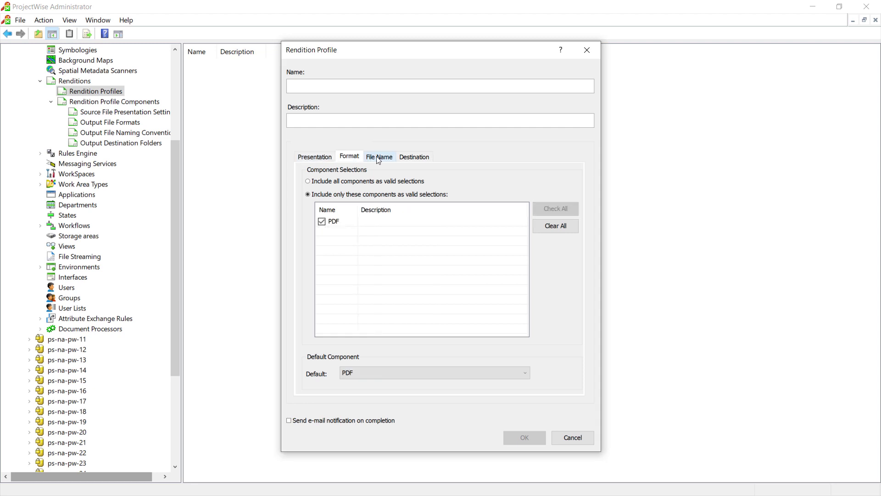
pyautogui.click(384, 157)
pyautogui.click(411, 157)
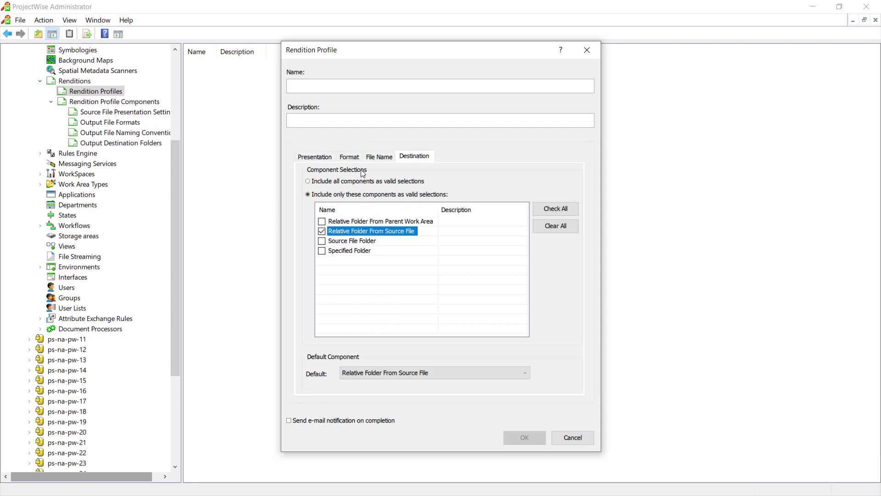
pyautogui.click(325, 182)
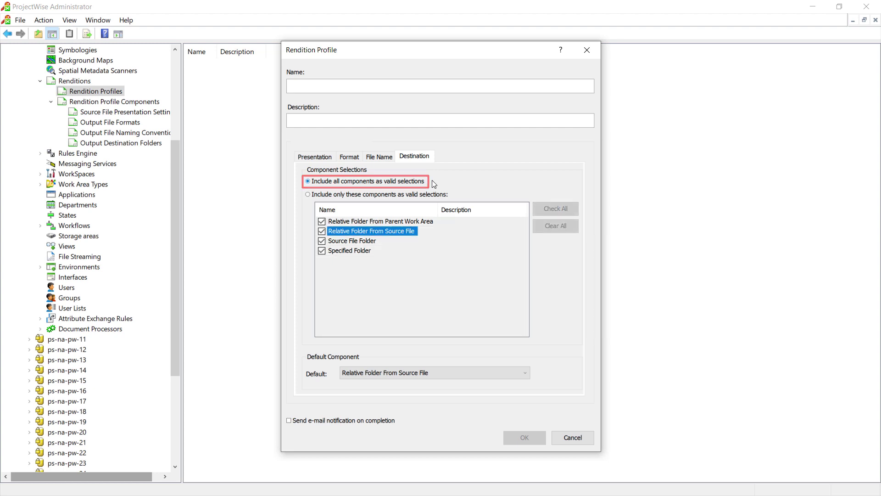
pyautogui.click(354, 193)
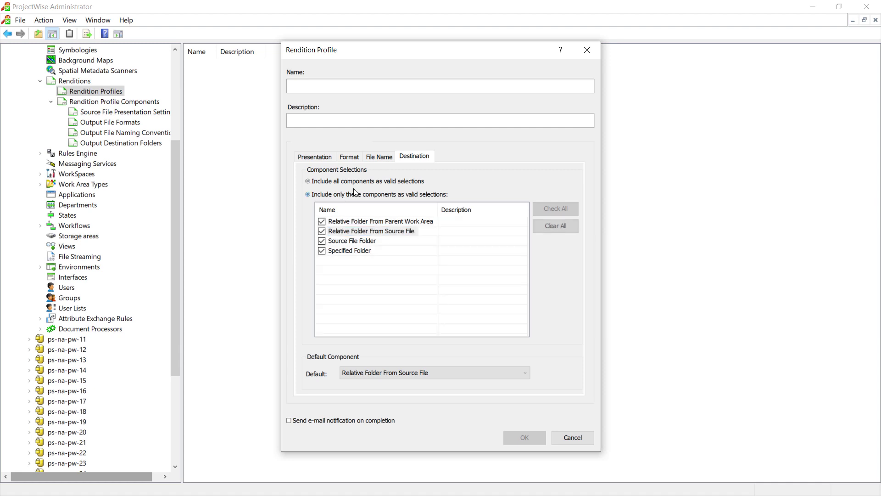
pyautogui.click(328, 223)
pyautogui.click(321, 242)
pyautogui.click(321, 241)
pyautogui.click(322, 221)
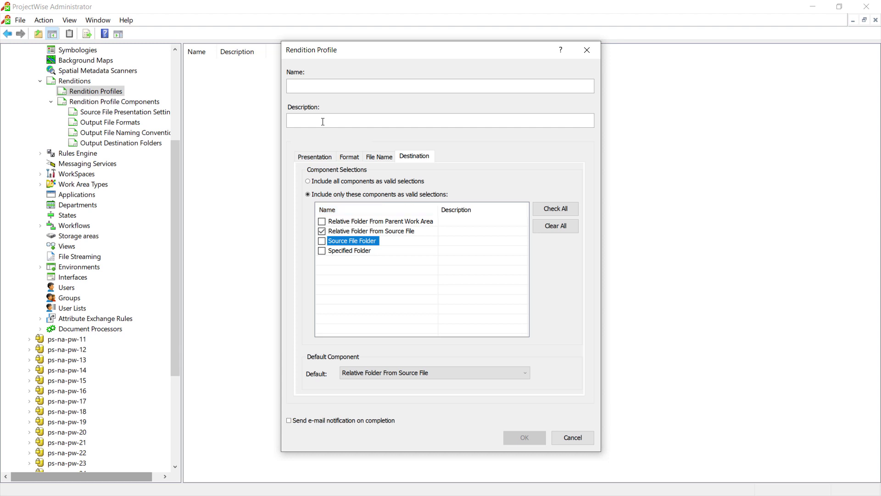
# Name the profile 'BW 11x17', enable e-mail notification on completion, and save it.
pyautogui.click(307, 86)
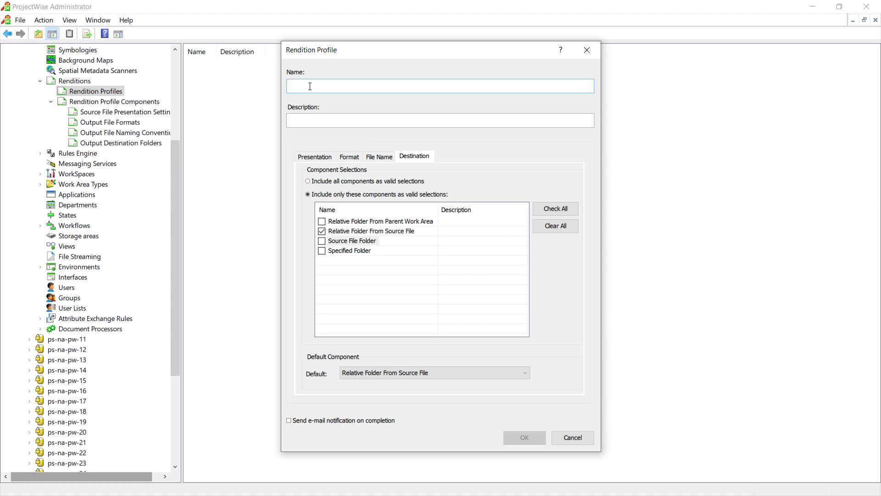
pyautogui.write('BW 11x17')
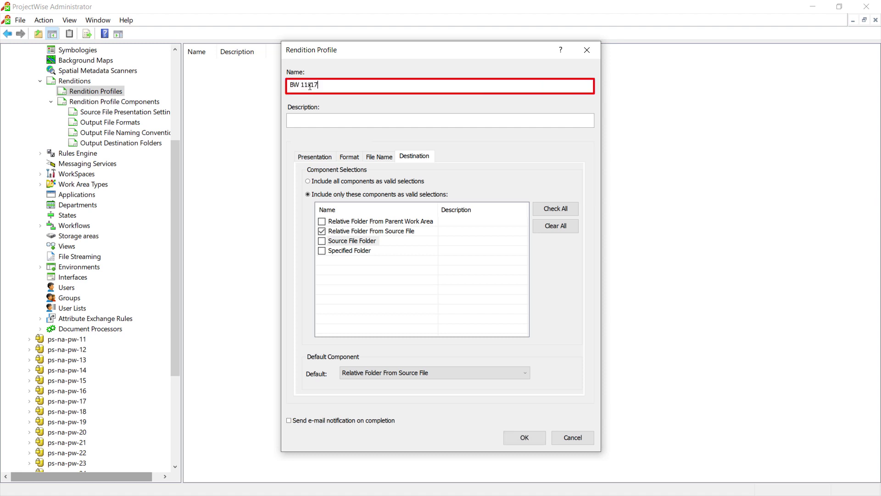
pyautogui.click(311, 424)
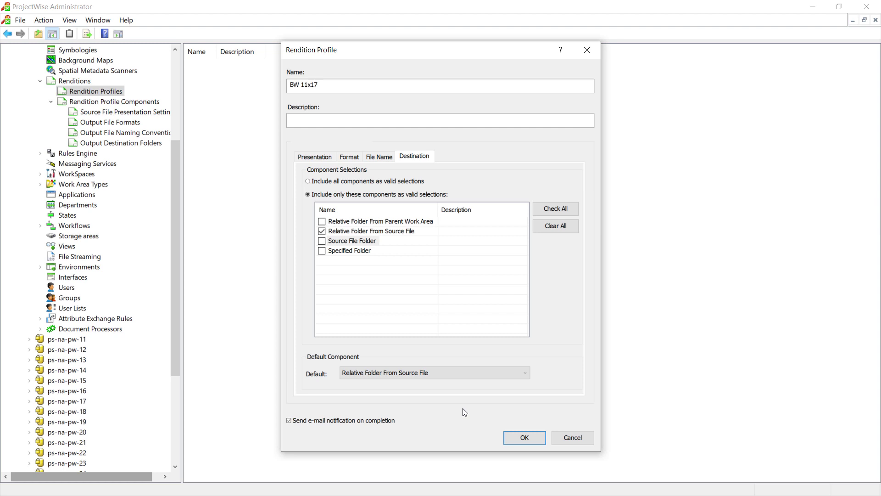
pyautogui.click(526, 438)
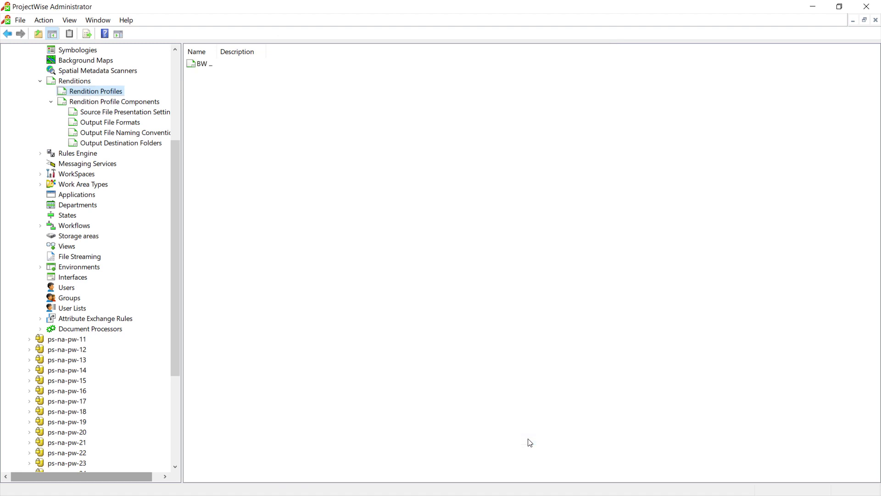
# Create a second rendition profile limited to the BW D Size Sheet presentation.
pyautogui.rightClick(90, 94)
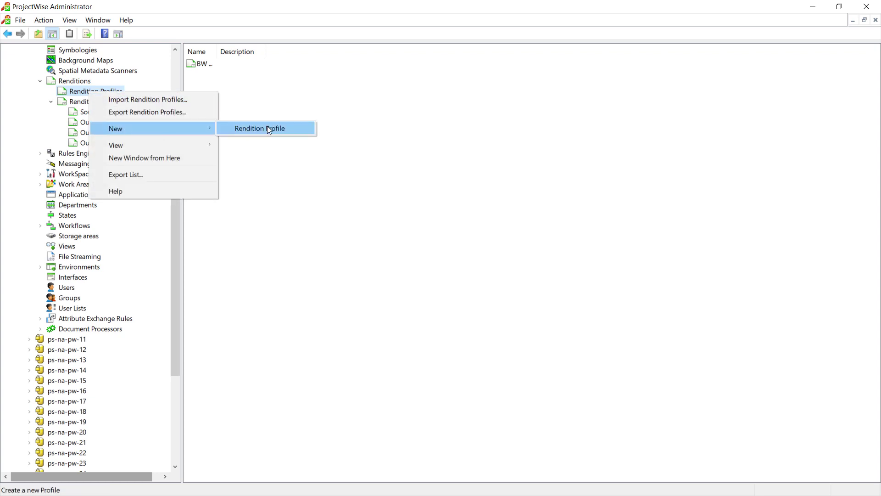
pyautogui.click(268, 129)
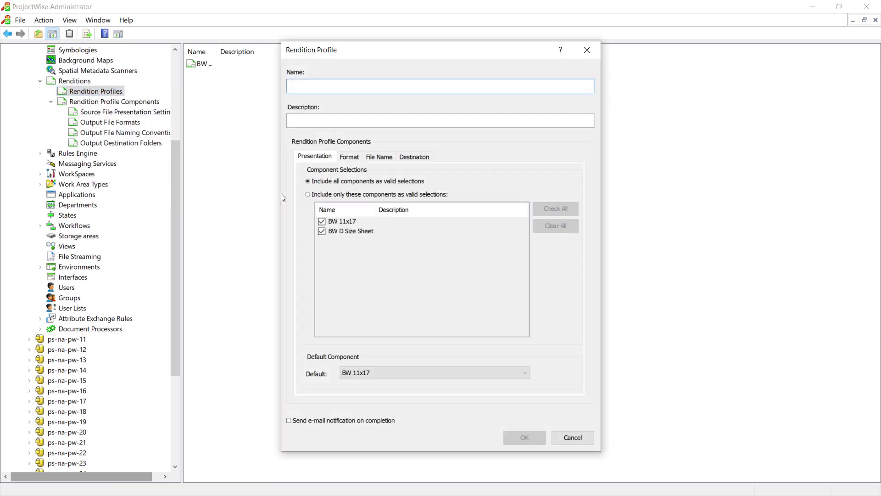
pyautogui.click(317, 195)
pyautogui.click(322, 221)
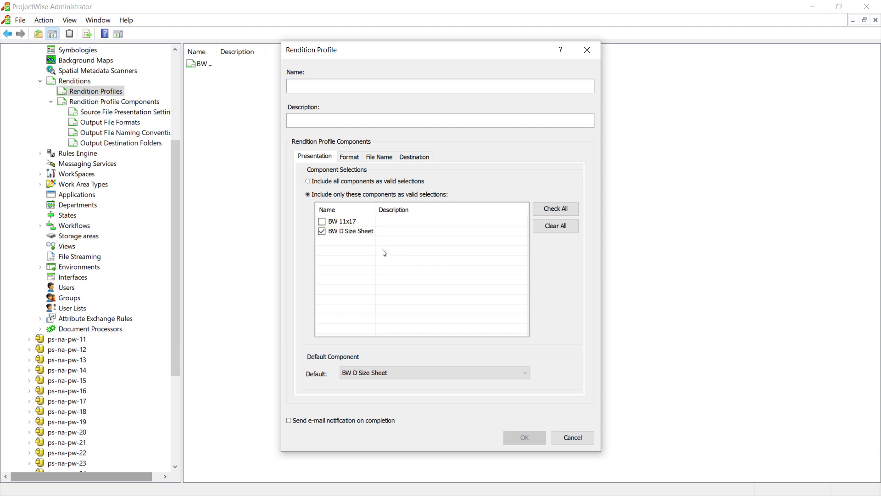
# Restrict the second profile's output format to PDF only.
pyautogui.click(348, 157)
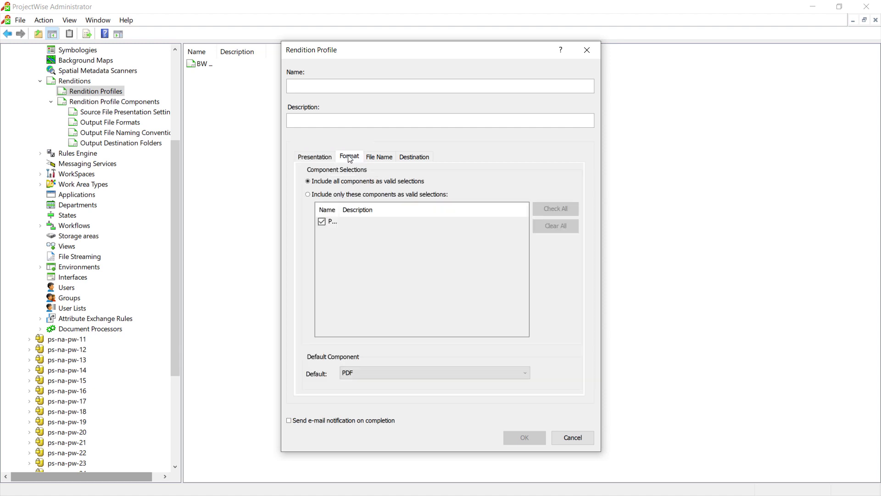
pyautogui.click(330, 195)
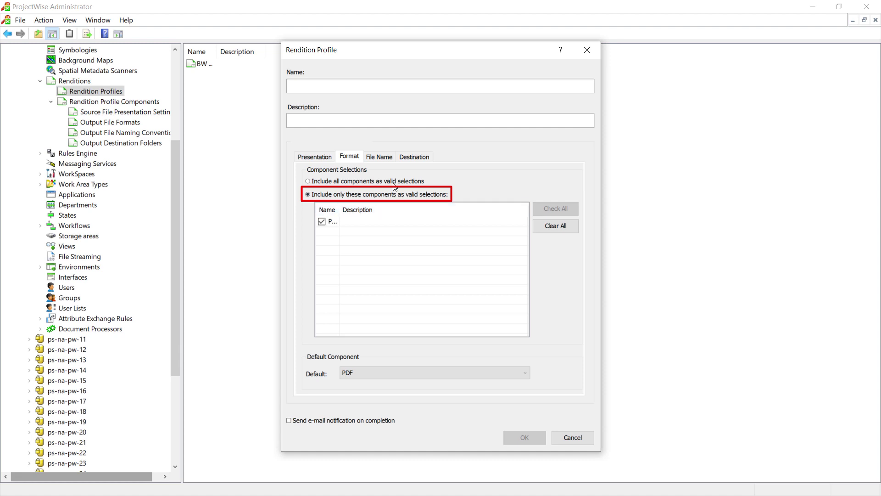
pyautogui.click(380, 158)
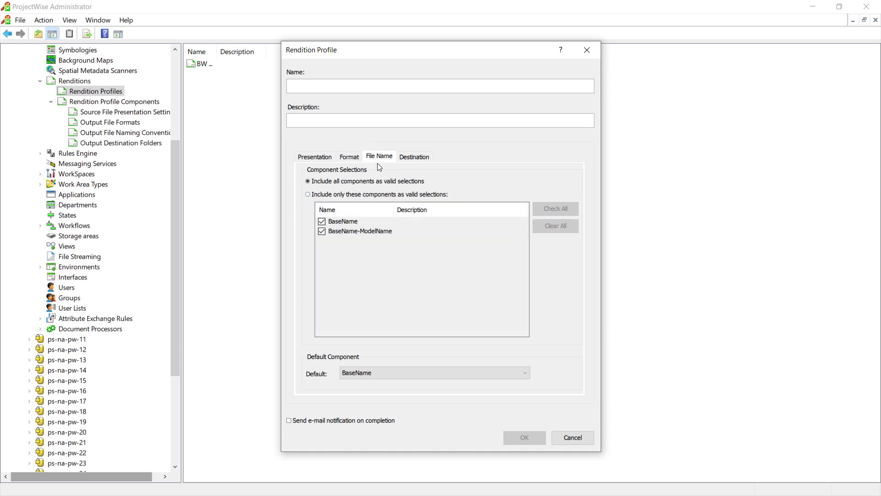
# Include only BaseName-ModelName for file naming, excluding BaseName.
pyautogui.click(322, 195)
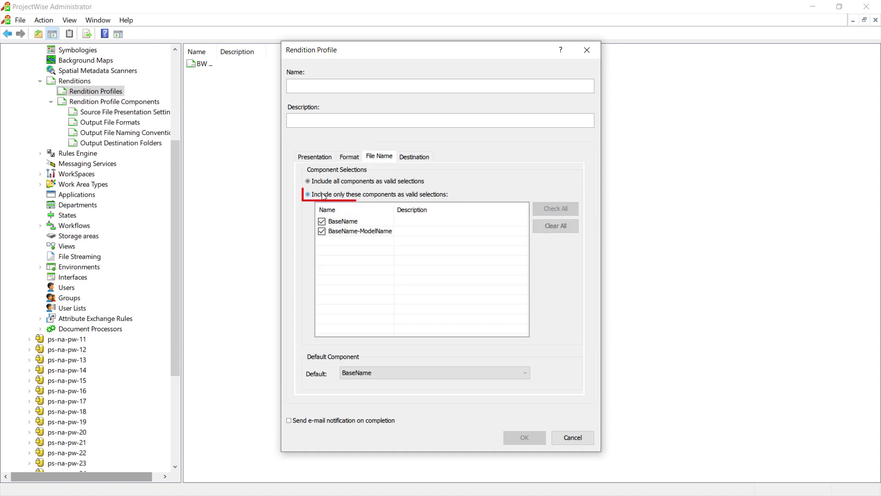
pyautogui.click(322, 221)
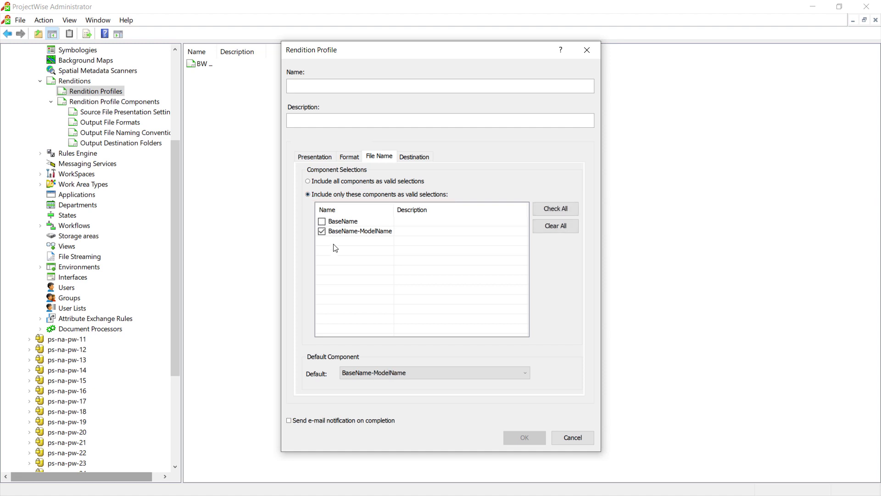
pyautogui.click(369, 233)
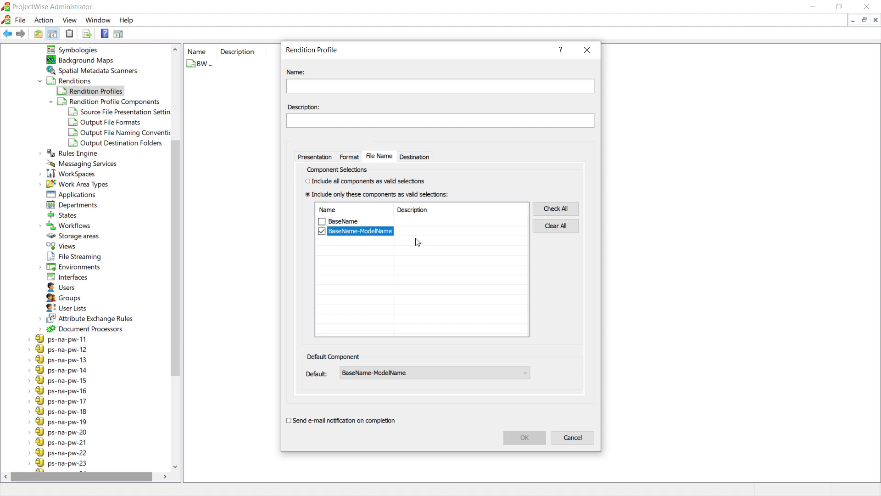
pyautogui.click(426, 156)
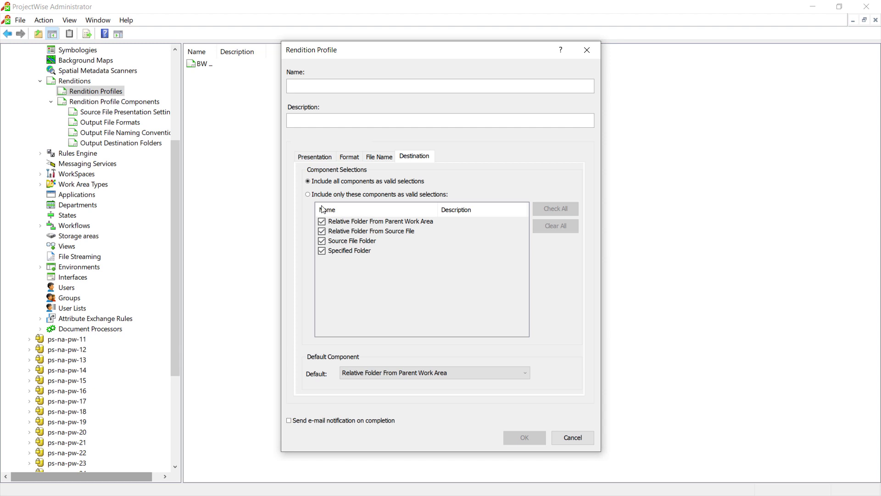
# Limit destinations to Relative Folder From Source File, excluding the other three folders.
pyautogui.click(319, 195)
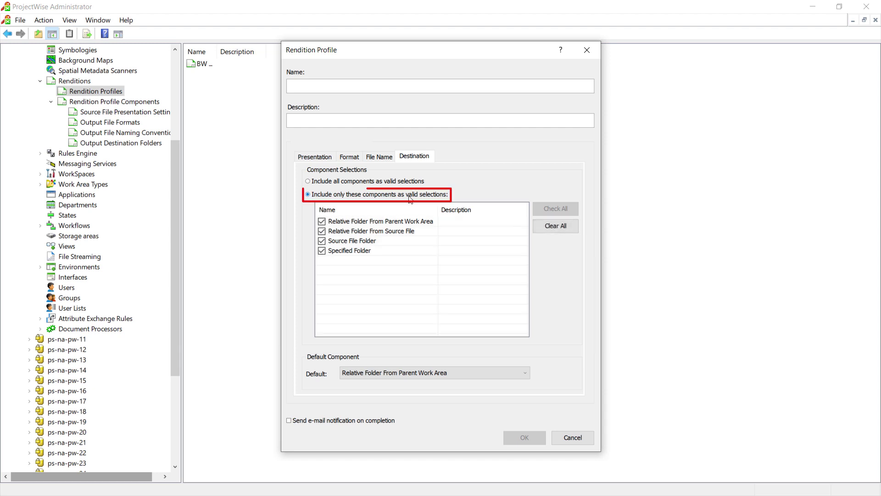
pyautogui.click(329, 224)
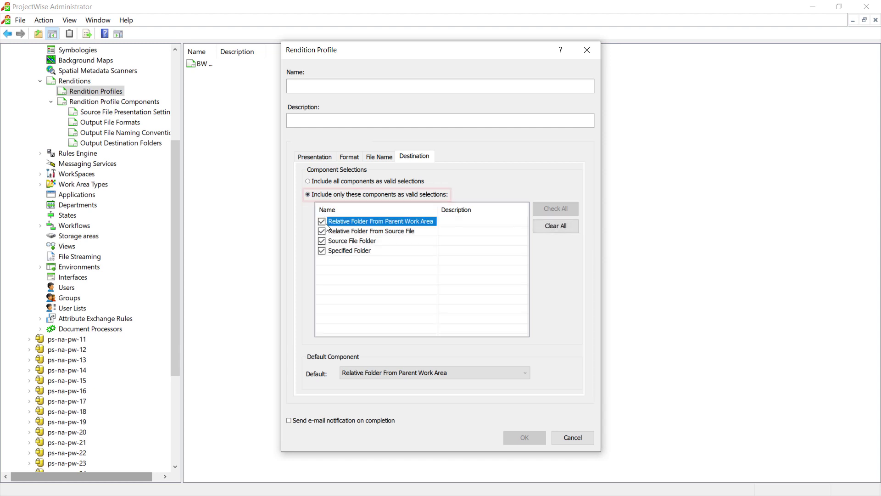
pyautogui.click(321, 222)
pyautogui.click(321, 240)
pyautogui.click(321, 251)
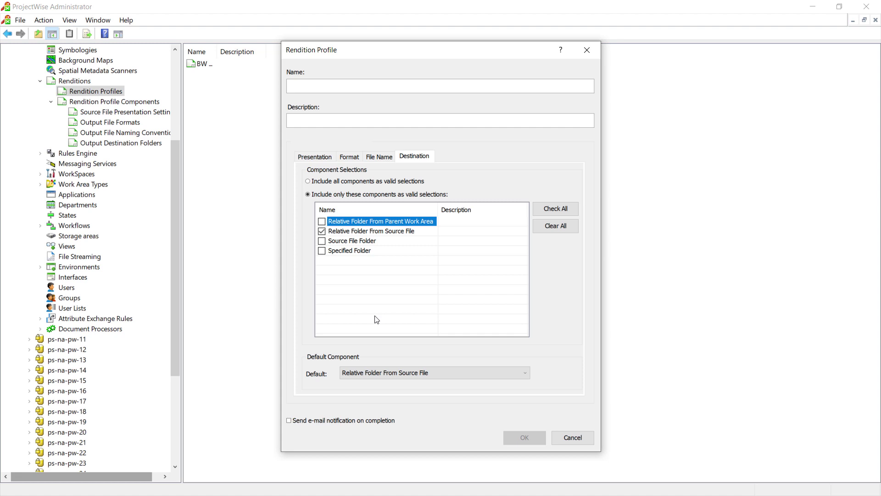
# Enable e-mail notification on completion and begin naming the profile 'BW'.
pyautogui.click(306, 421)
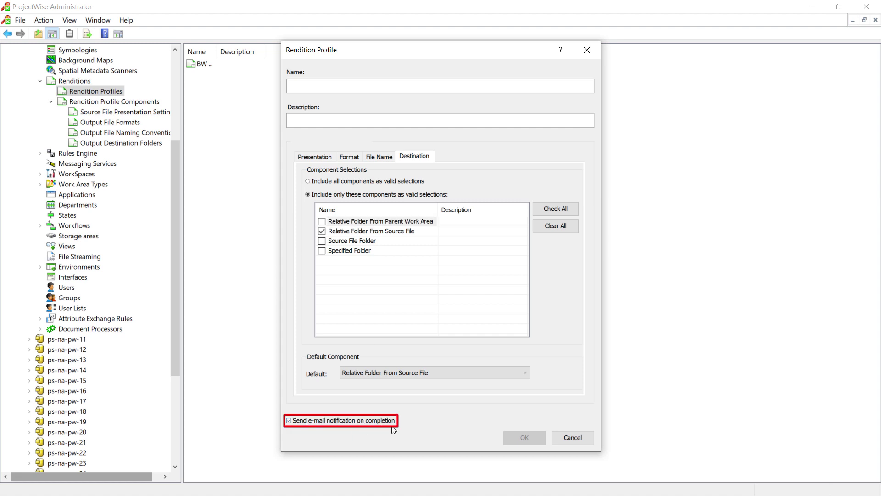
pyautogui.click(311, 89)
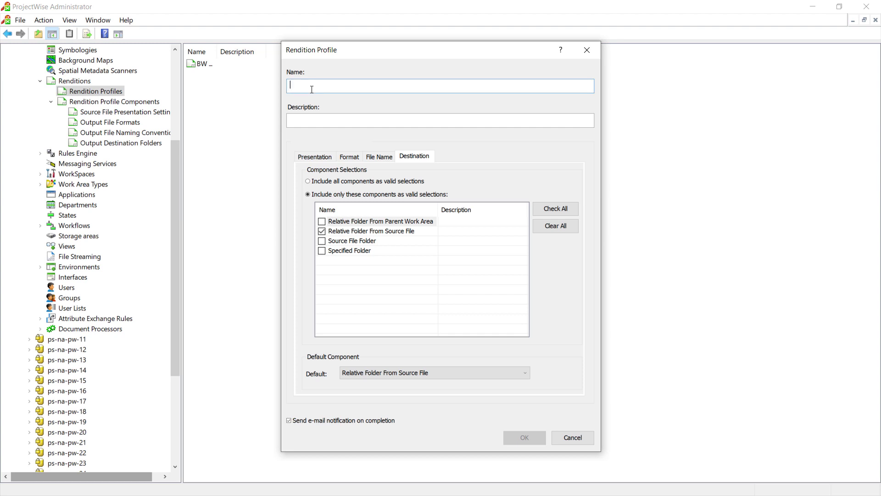
pyautogui.write('BW D')
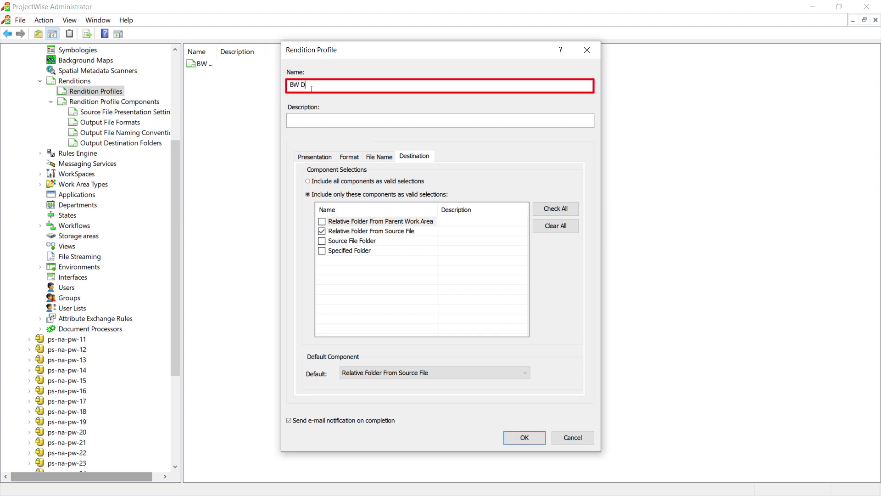